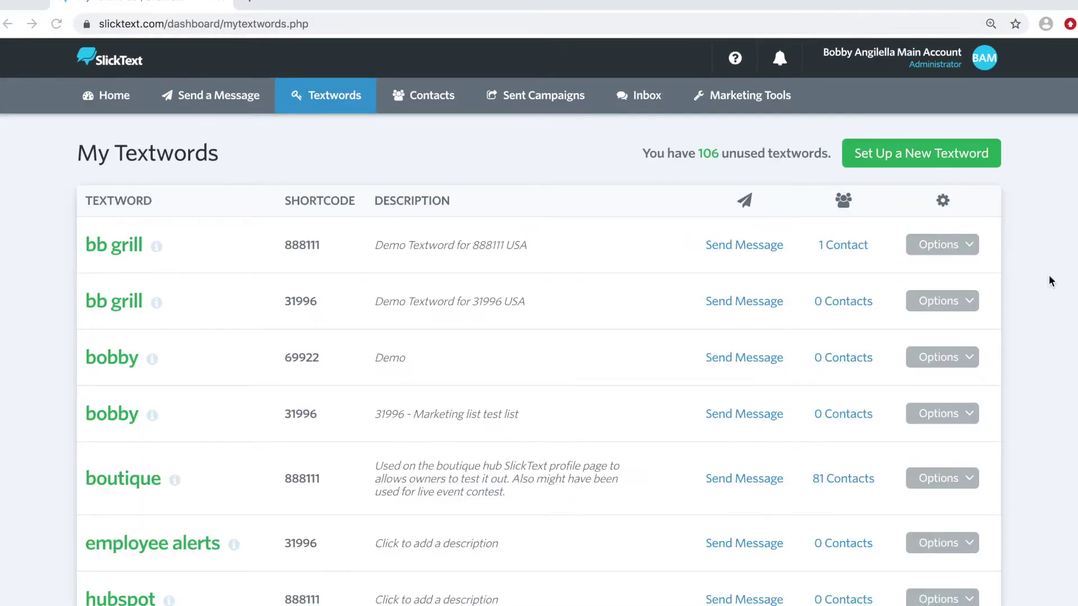
# Reach bb grill's Drip Campaigns list through the textword's Settings
pyautogui.click(954, 241)
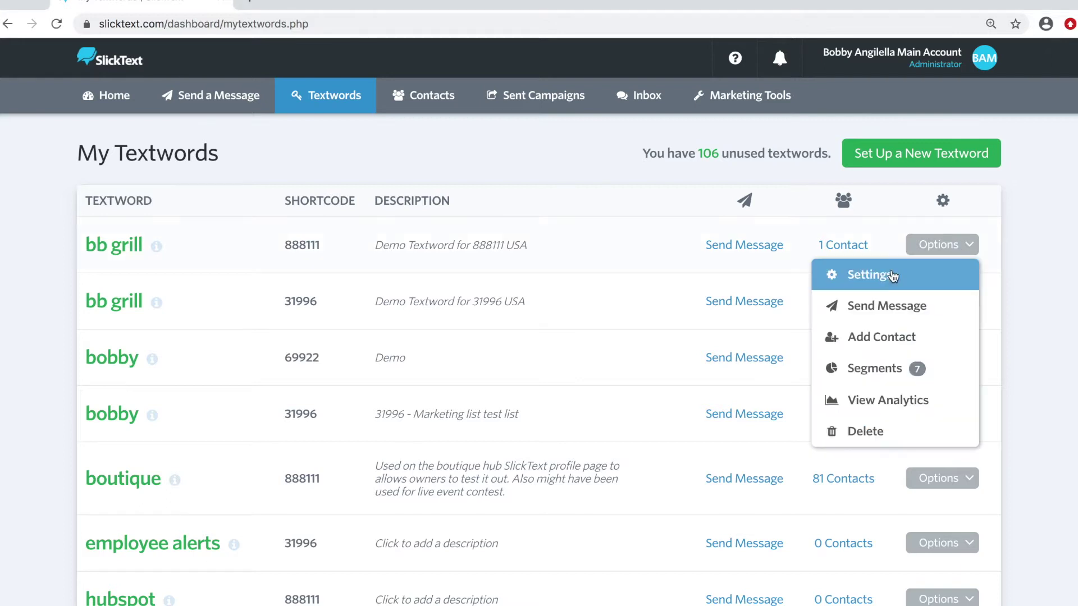
pyautogui.click(887, 281)
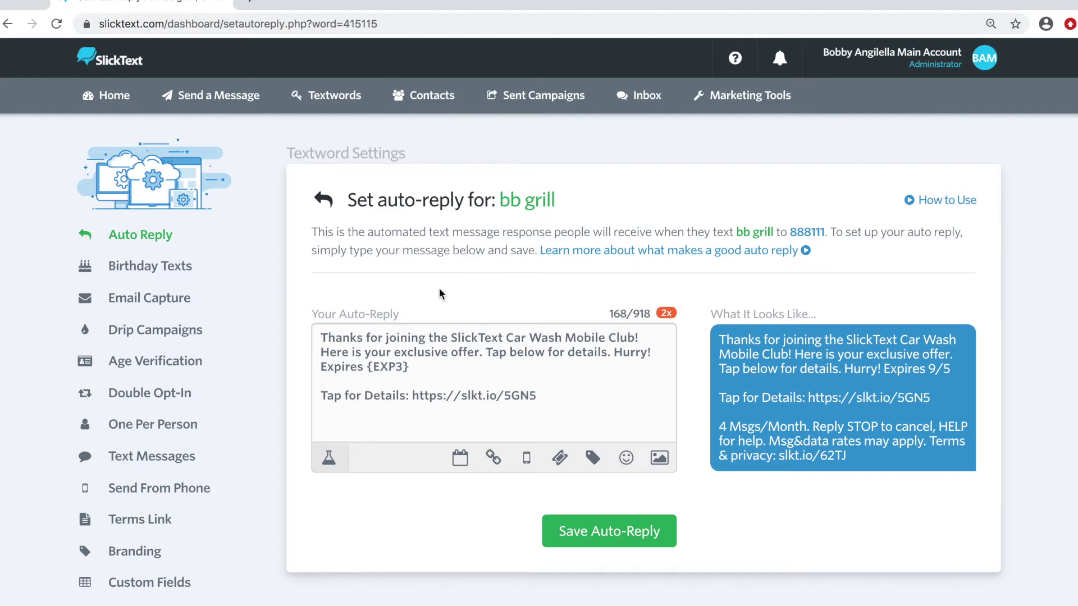
pyautogui.click(180, 335)
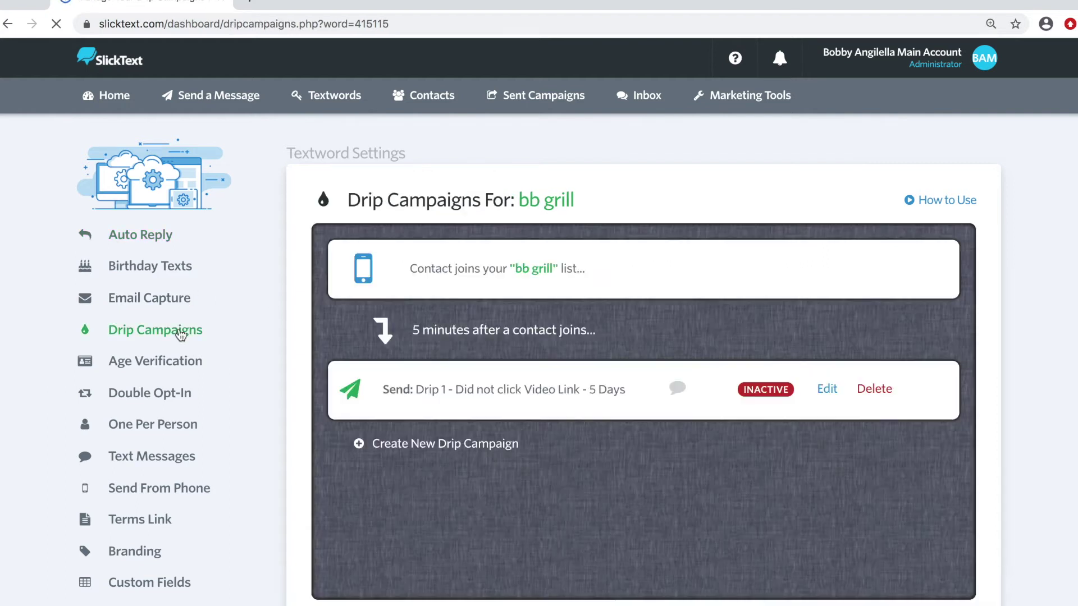
pyautogui.click(161, 239)
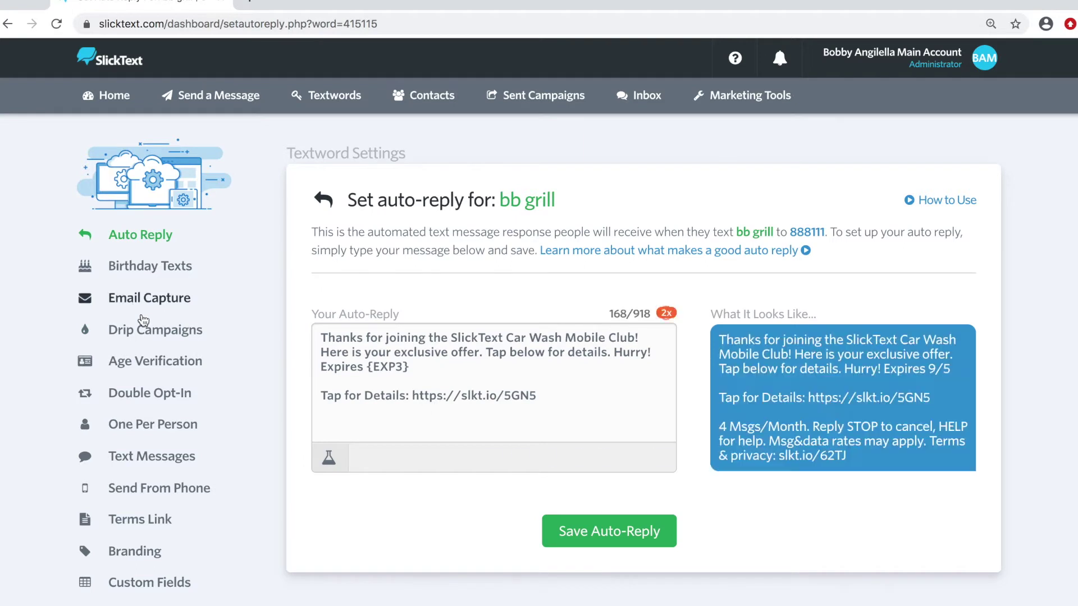
pyautogui.click(117, 330)
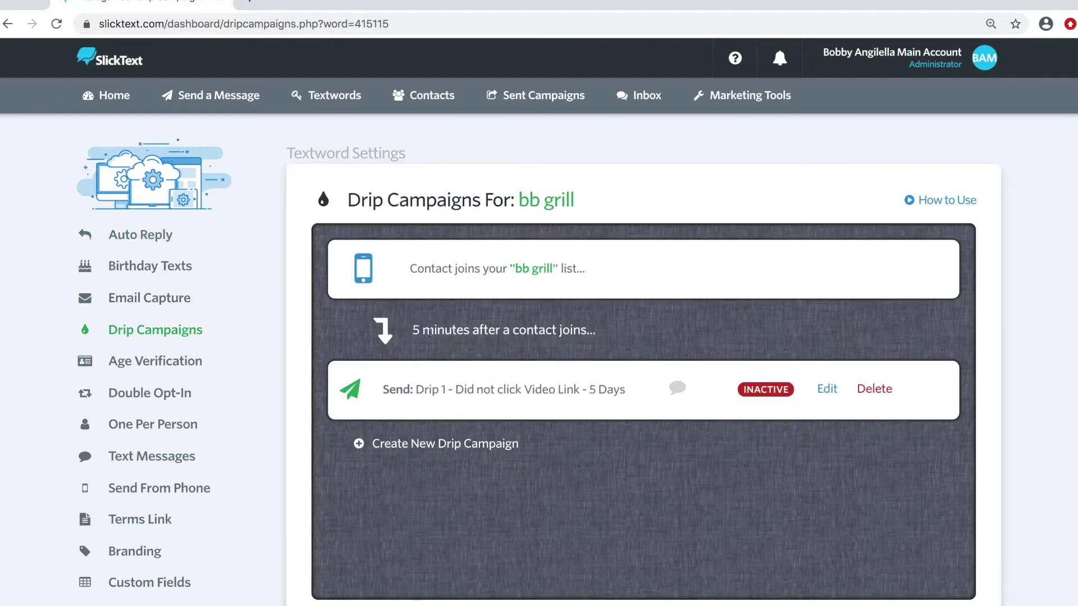
# Review the existing inactive drip's 5-minute delay and bb grill list name
pyautogui.moveTo(423, 329); pyautogui.dragTo(515, 324)
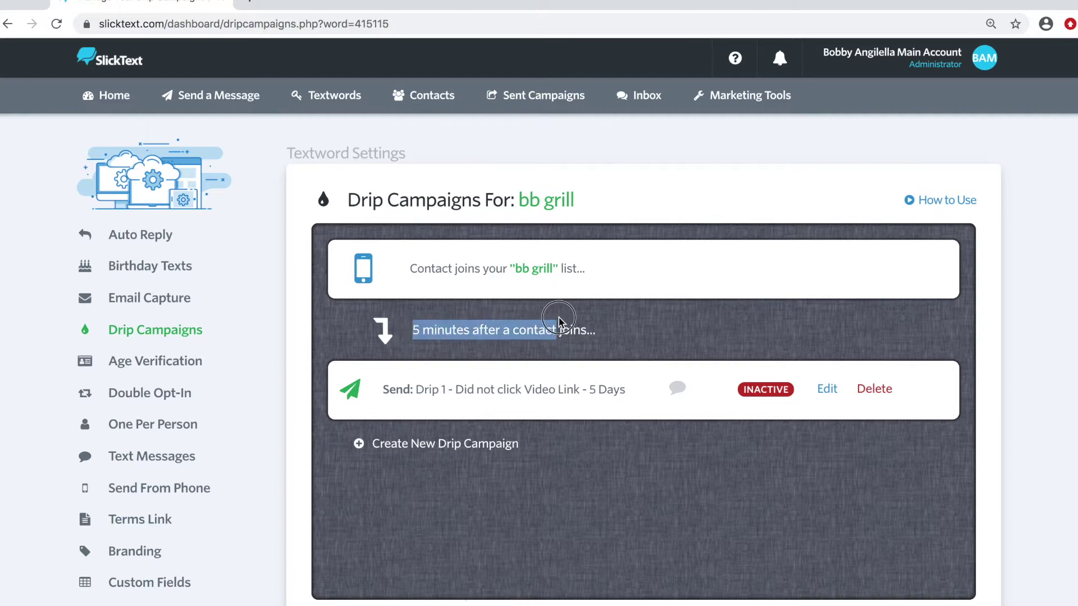
pyautogui.moveTo(572, 271); pyautogui.dragTo(503, 271)
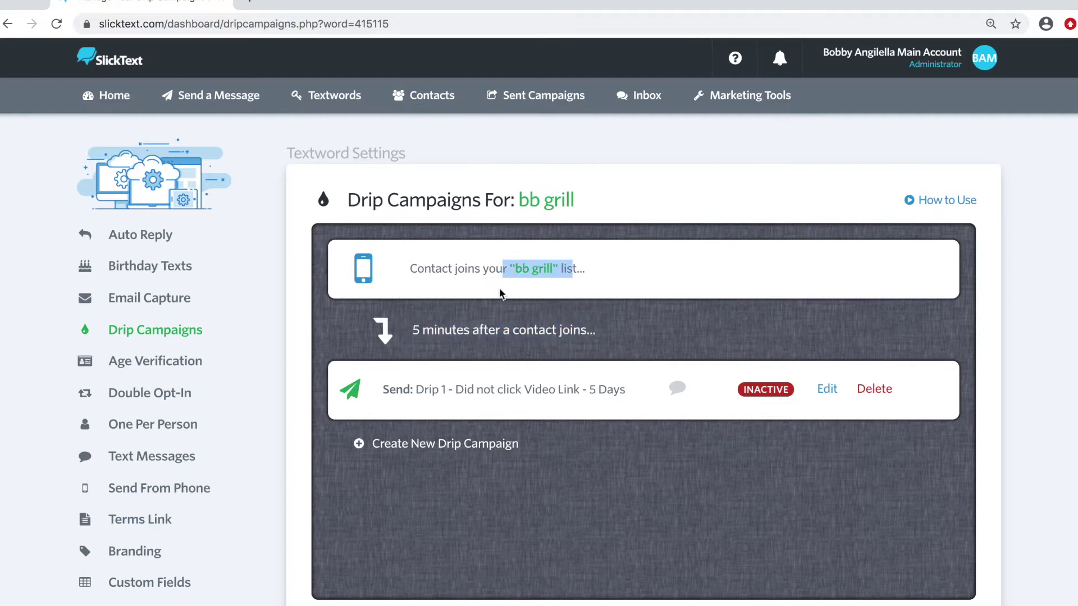
pyautogui.moveTo(499, 329); pyautogui.dragTo(455, 330)
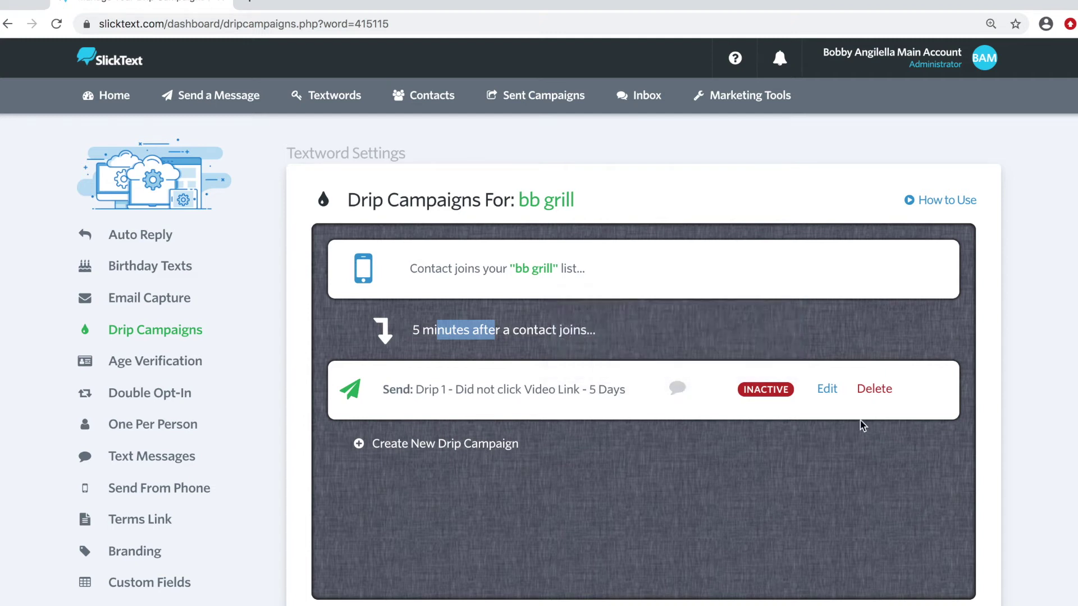
# Delete the inactive five-day drip campaign and start a new drip for bb grill
pyautogui.click(876, 392)
pyautogui.click(682, 113)
pyautogui.click(621, 361)
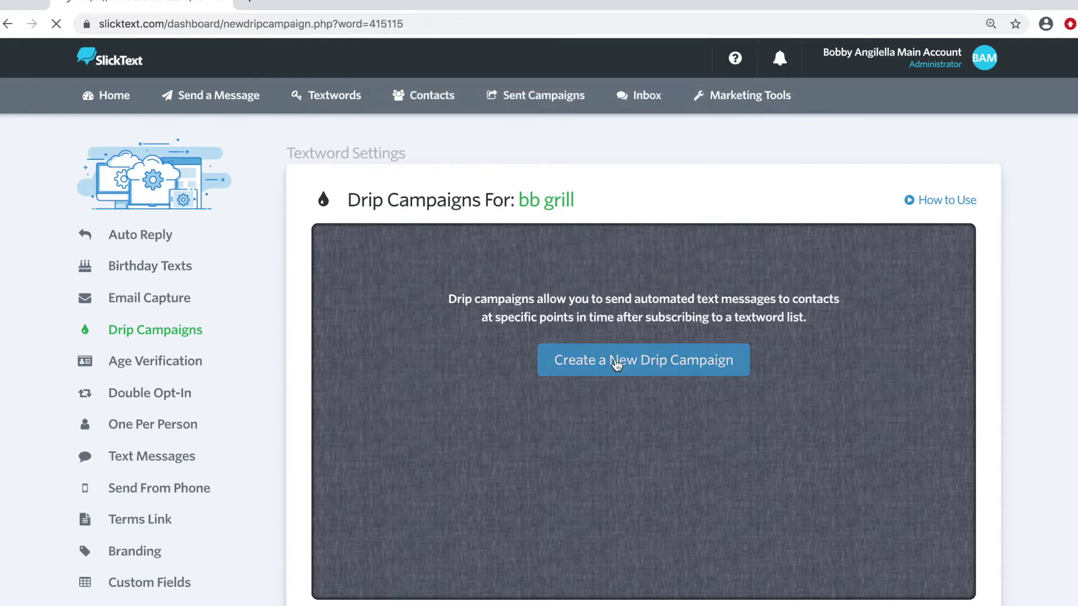
pyautogui.click(538, 236)
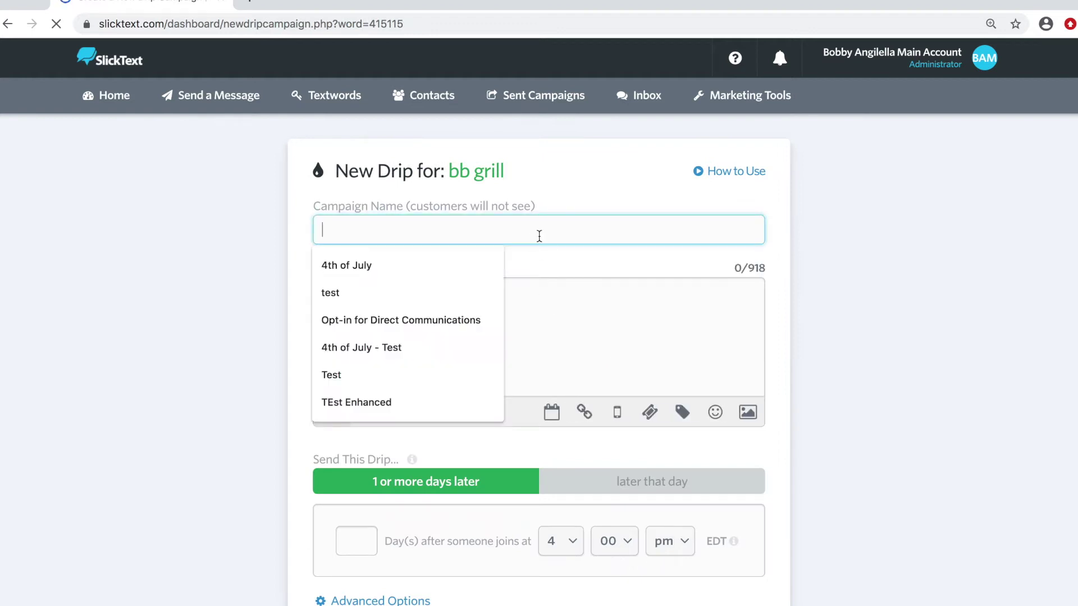
pyautogui.write('Drip 1')
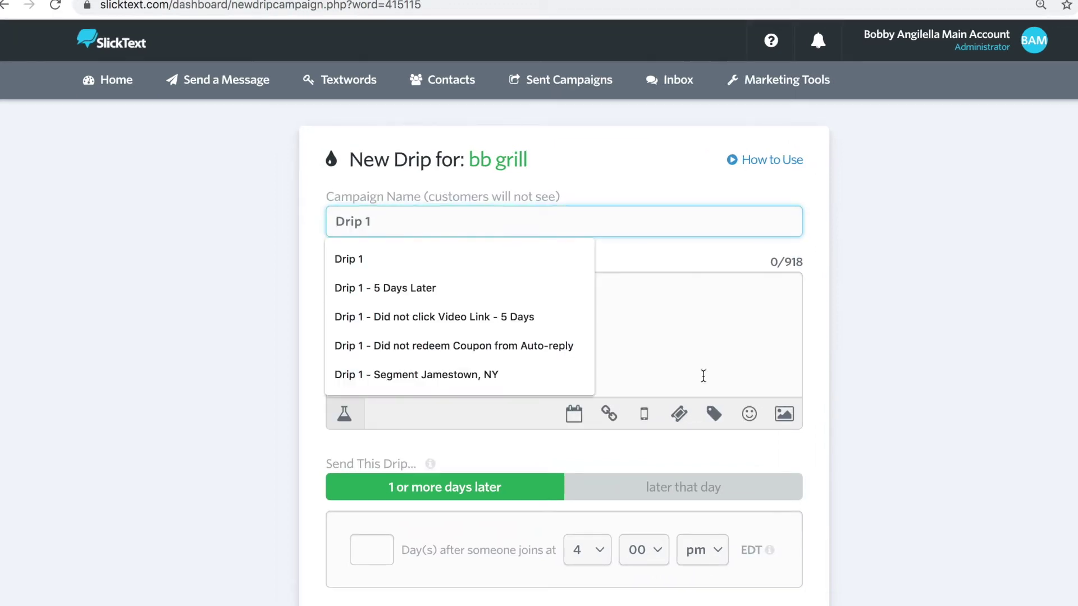
# Paste the eLearning video reminder message and schedule it for later that day, 0 hours
pyautogui.click(703, 376)
pyautogui.write("We noticed you haven't had a chance to watch the required eLearning video for SlickText class registration.  Tap Now to Complete: slkt.io/3fUs/{{#####}}")
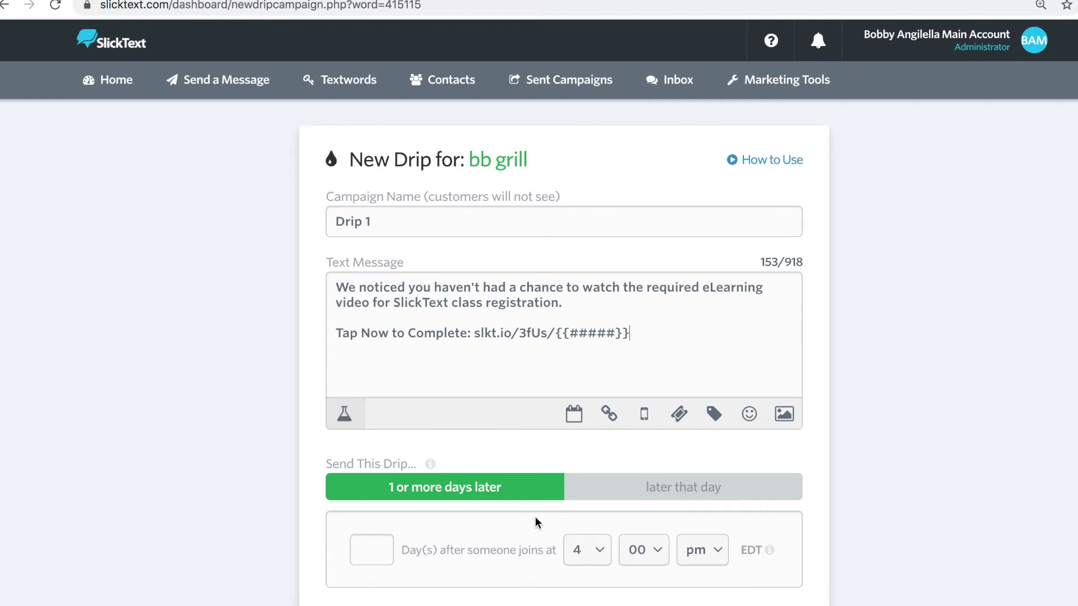
pyautogui.click(584, 485)
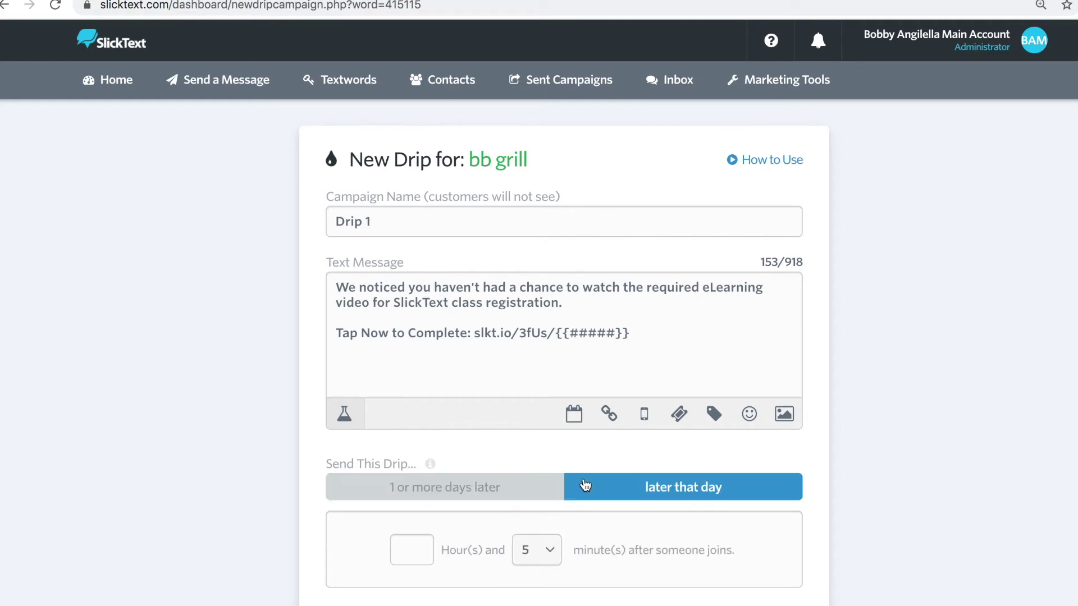
pyautogui.click(414, 556)
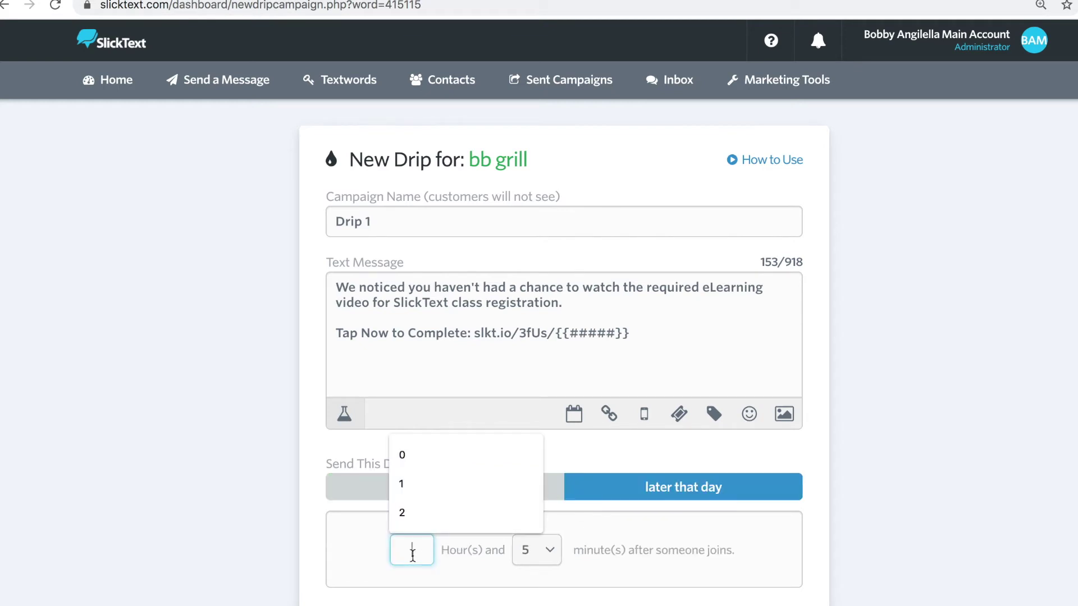
pyautogui.write('0')
# Keep the later-that-day schedule and set the delay to 1 minute
pyautogui.click(561, 552)
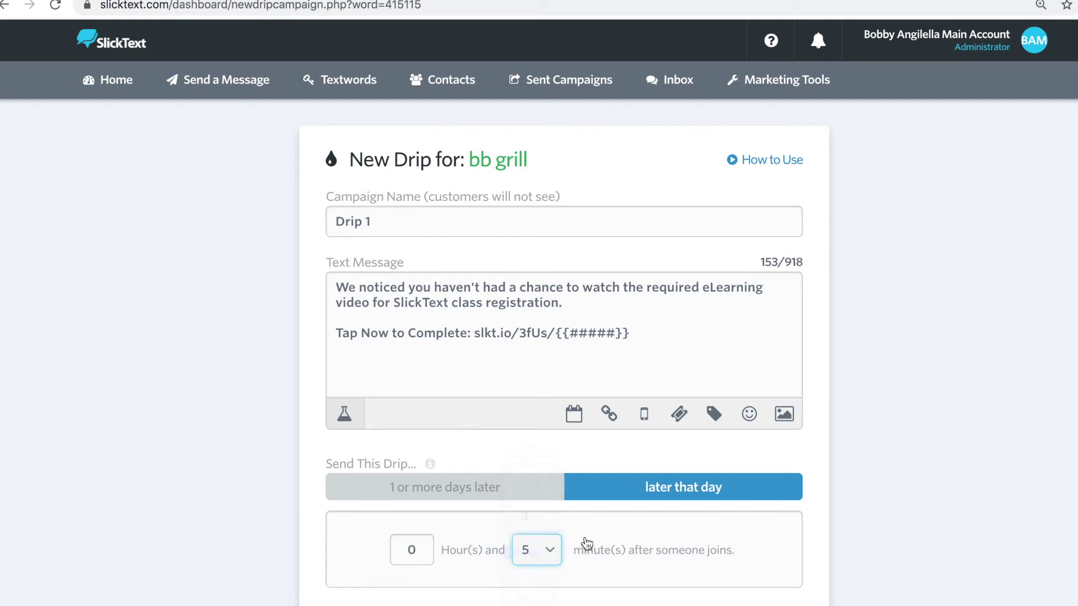
pyautogui.click(540, 496)
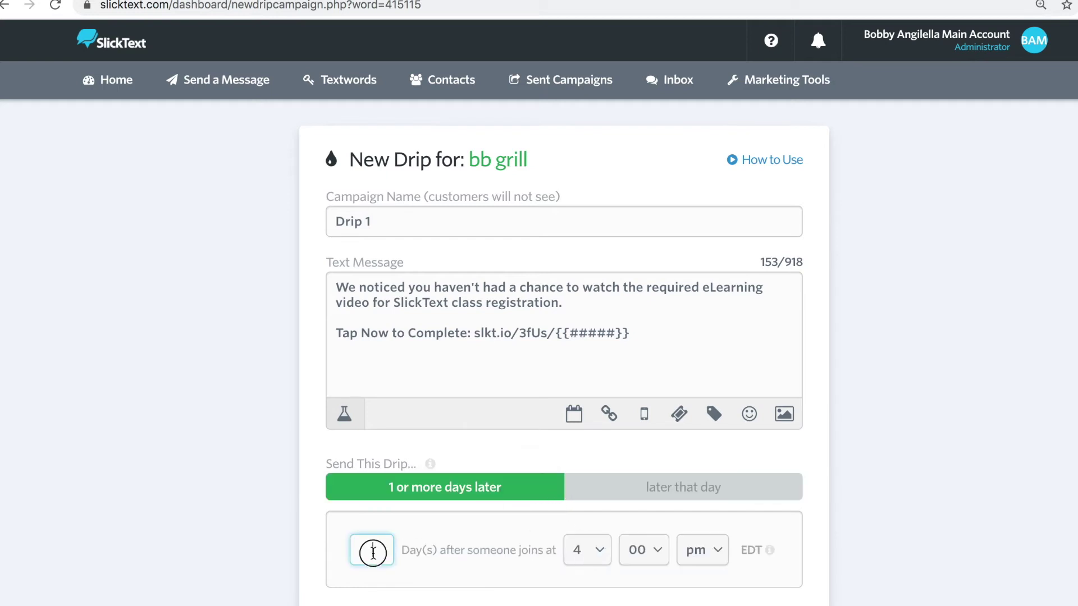
pyautogui.click(586, 491)
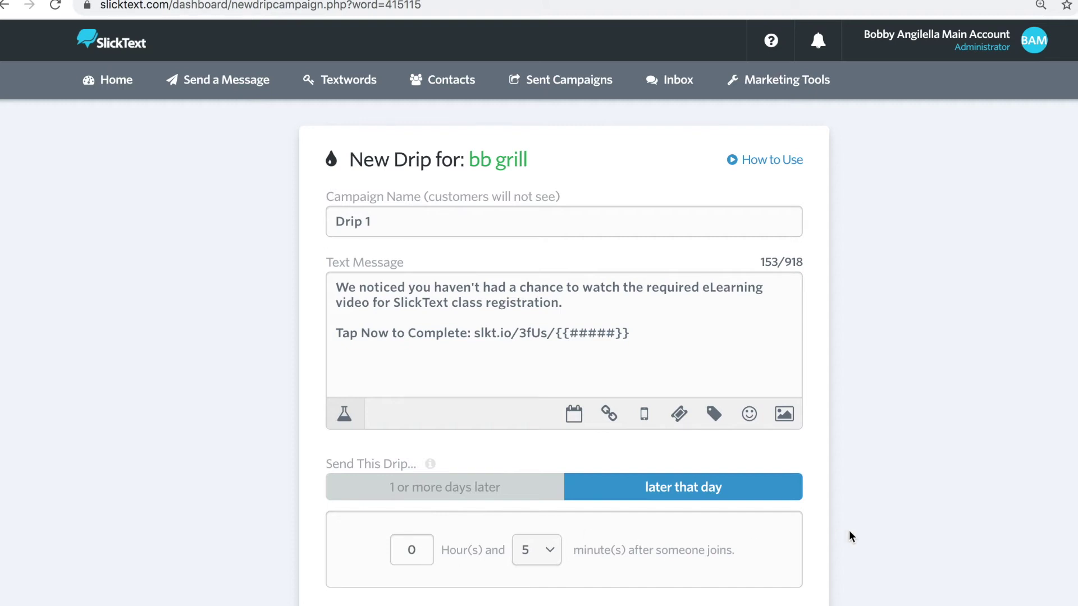
pyautogui.scroll(-3, 849, 534)
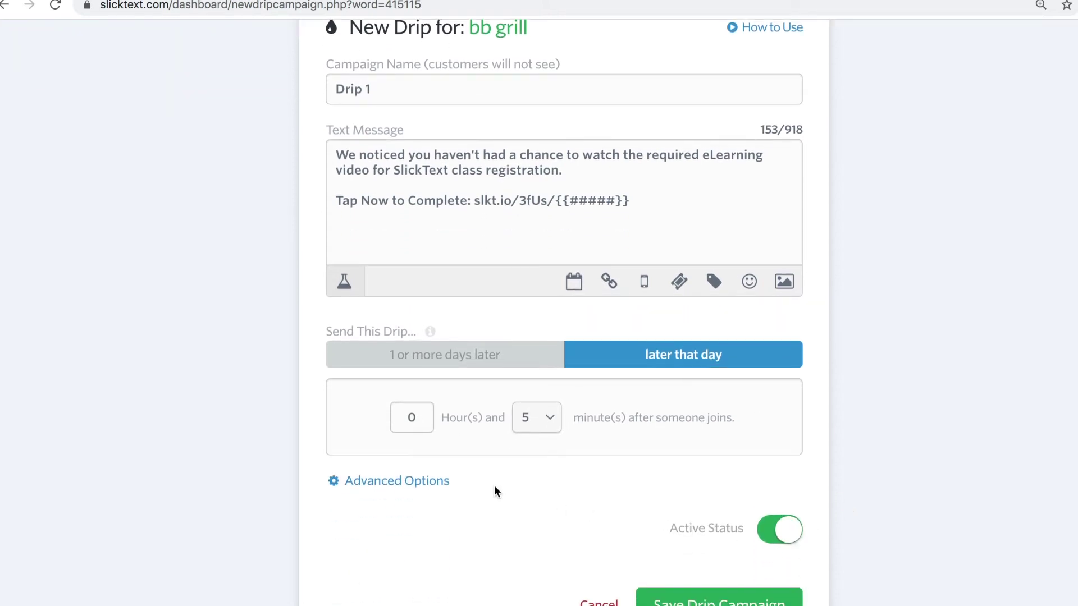
pyautogui.scroll(-1, 552, 508)
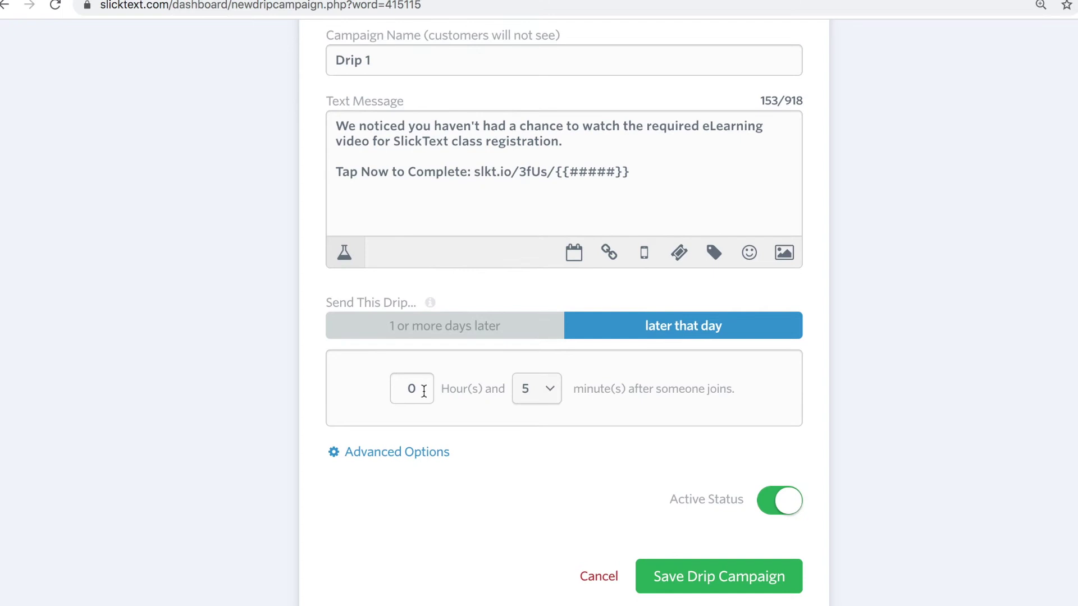
pyautogui.click(533, 391)
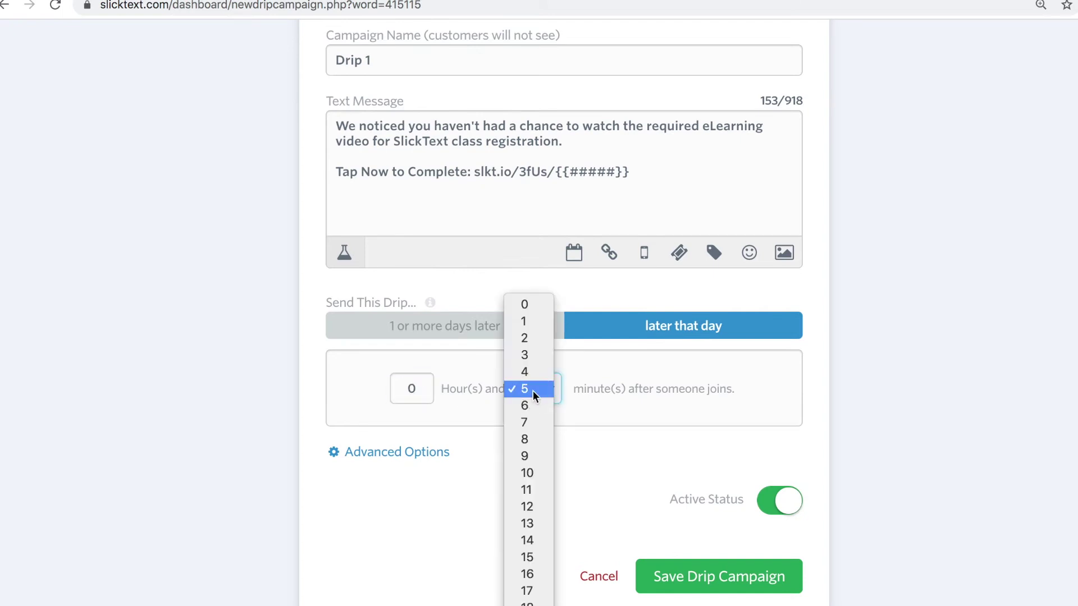
pyautogui.click(533, 391)
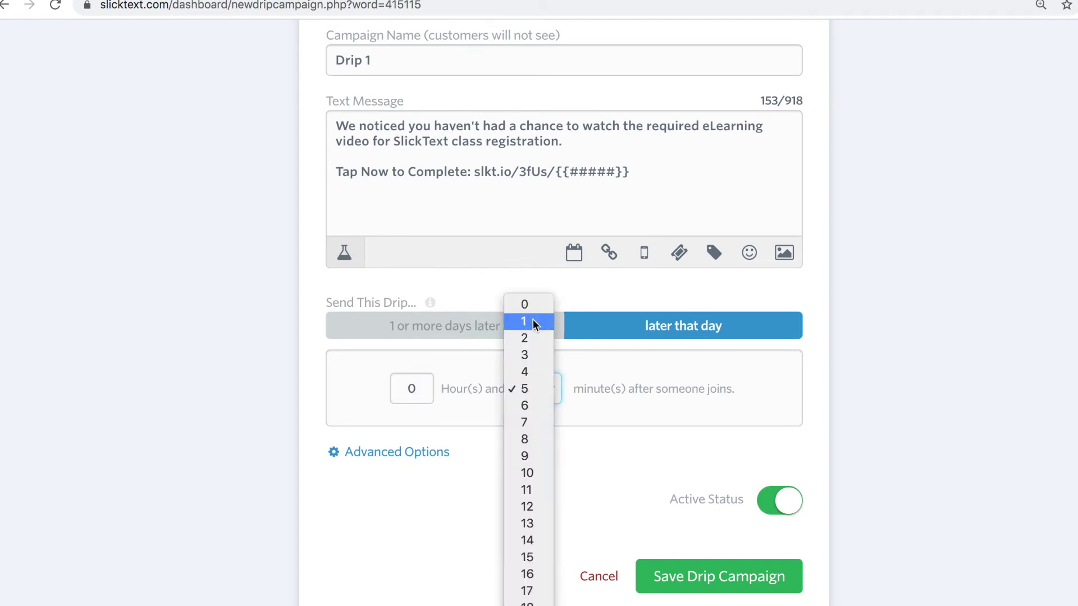
pyautogui.click(541, 321)
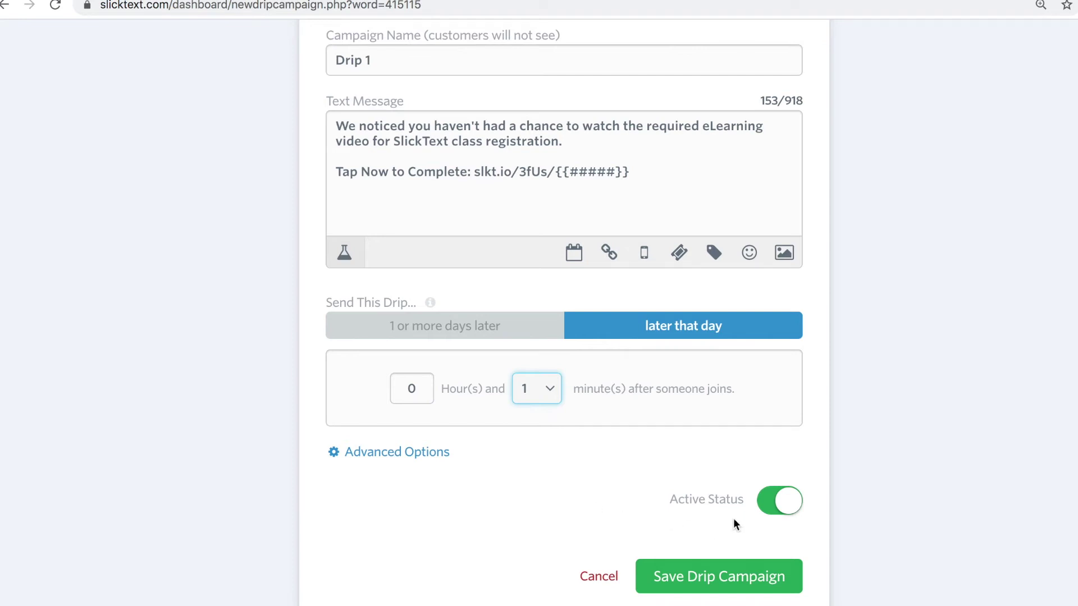
# Save Drip 1 and confirm it lists as active with a 1-minute delay
pyautogui.click(762, 582)
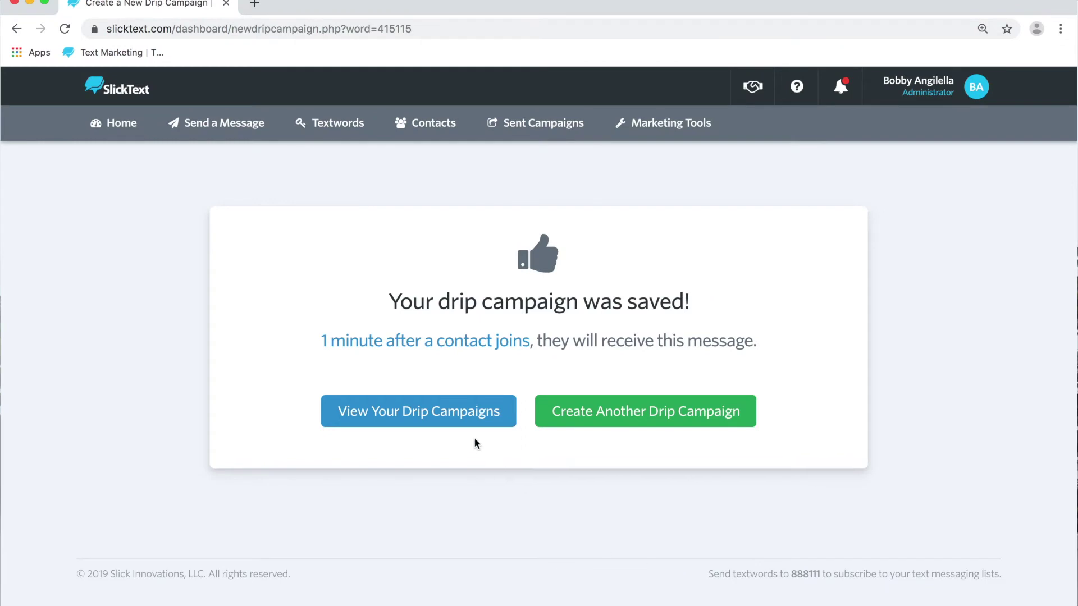
pyautogui.click(469, 423)
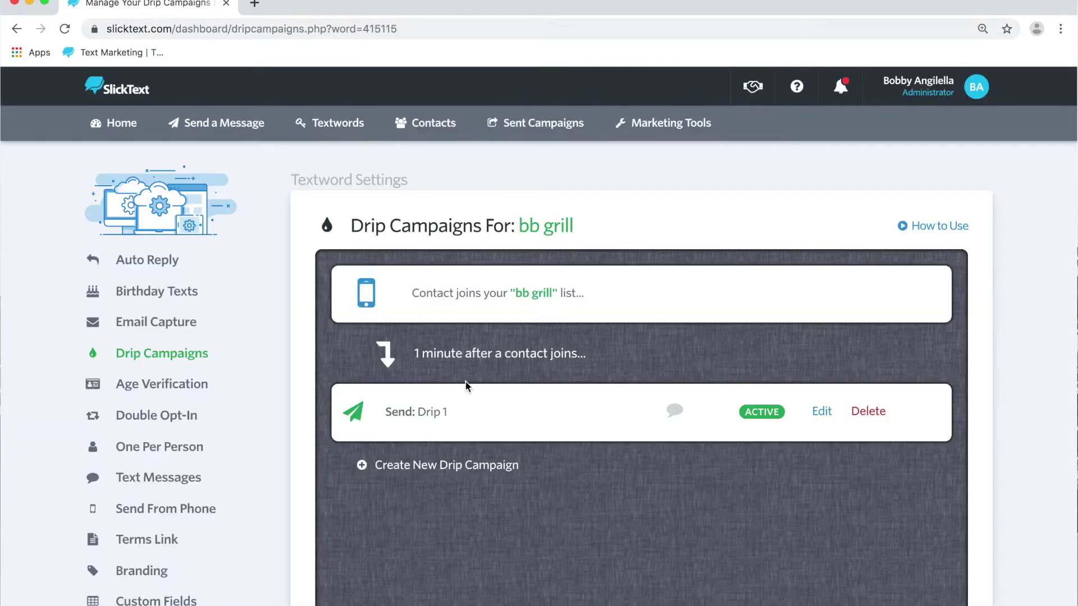
pyautogui.scroll(-2, 468, 329)
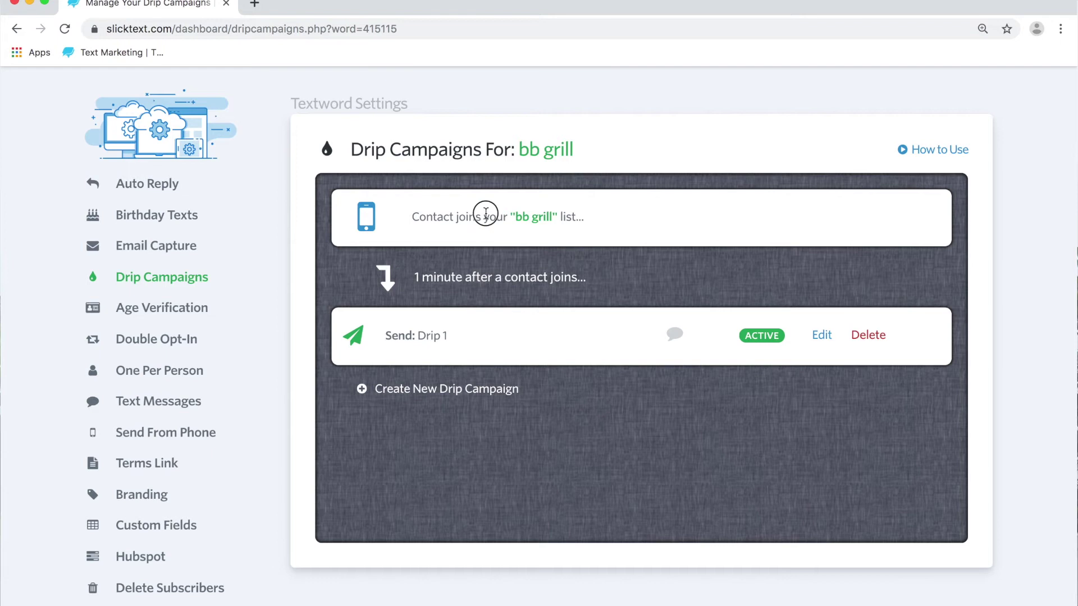
pyautogui.moveTo(485, 216); pyautogui.dragTo(560, 216)
pyautogui.moveTo(453, 294); pyautogui.dragTo(538, 286)
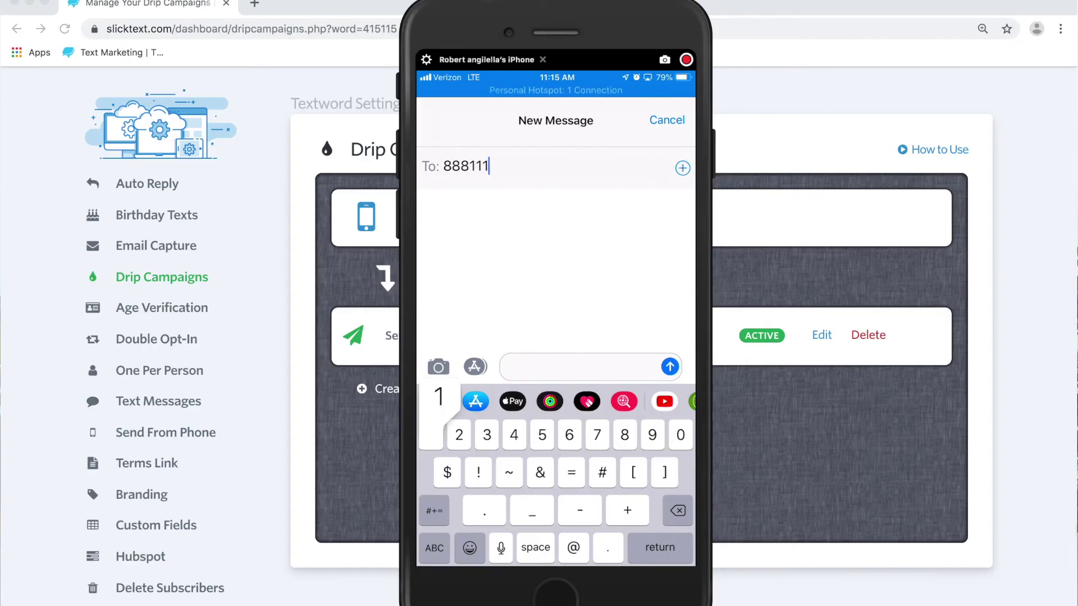
pyautogui.write('Bb g')
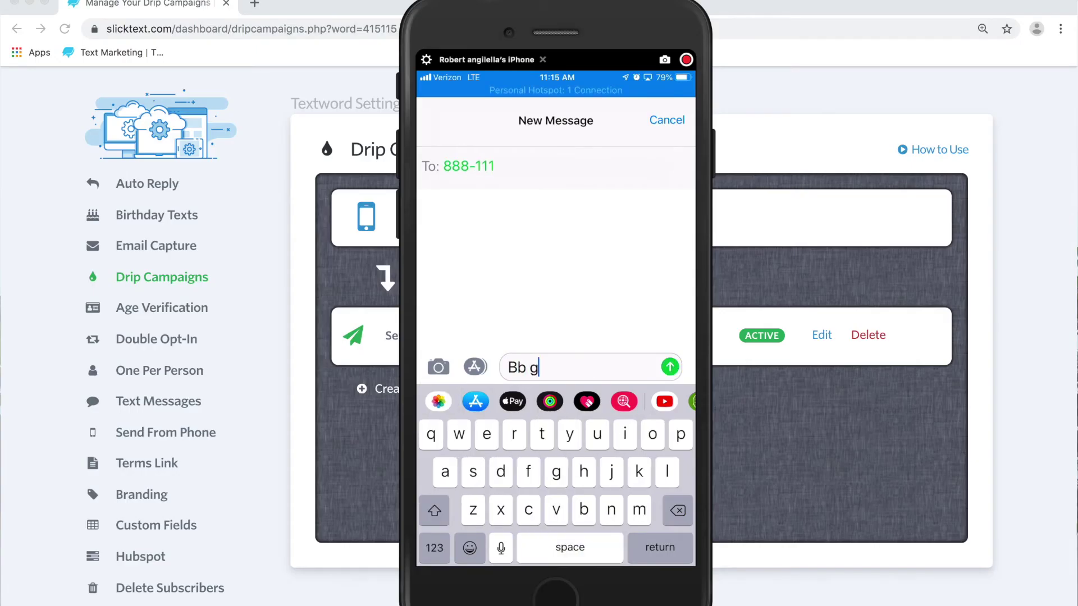
pyautogui.write('rill')
# Send 'Bb grill' to 888111 from the phone and see the Wash-N-Shine welcome reply arrive
pyautogui.click(670, 367)
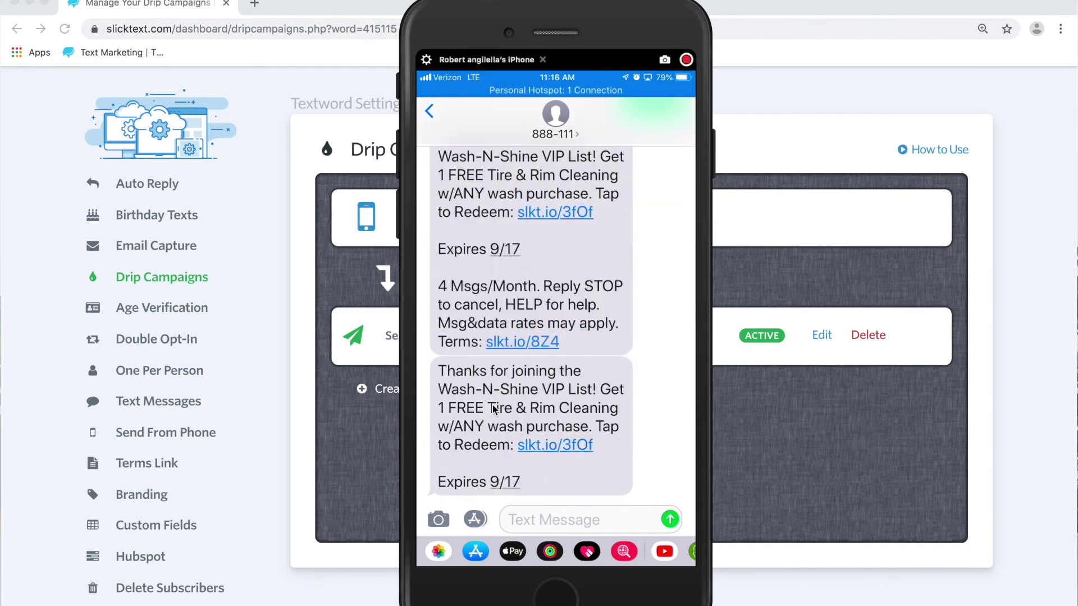
pyautogui.moveTo(449, 373); pyautogui.dragTo(390, 364)
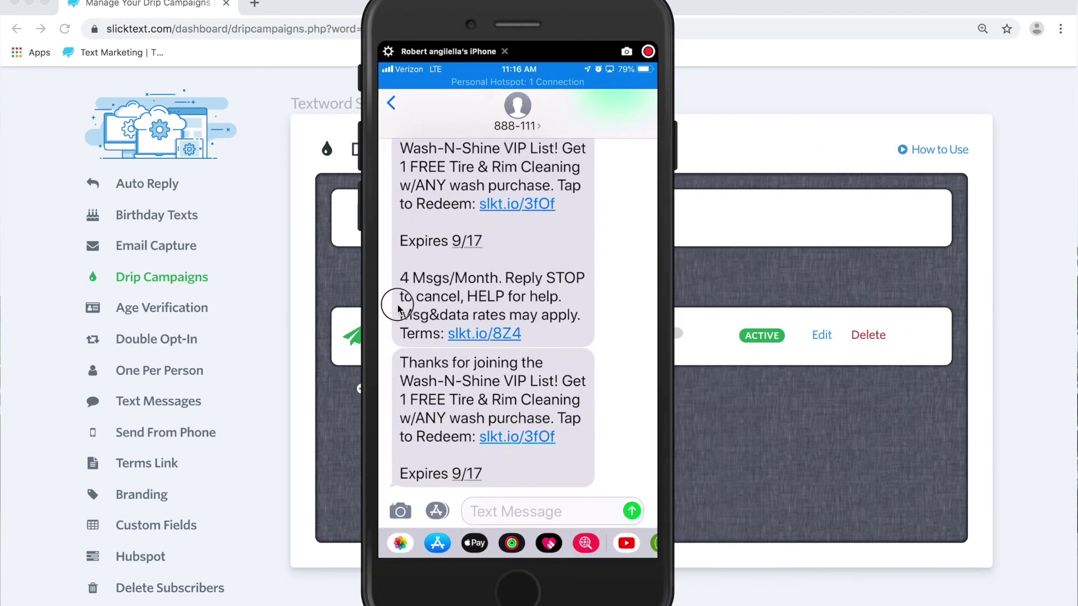
pyautogui.moveTo(534, 17); pyautogui.dragTo(1019, 10)
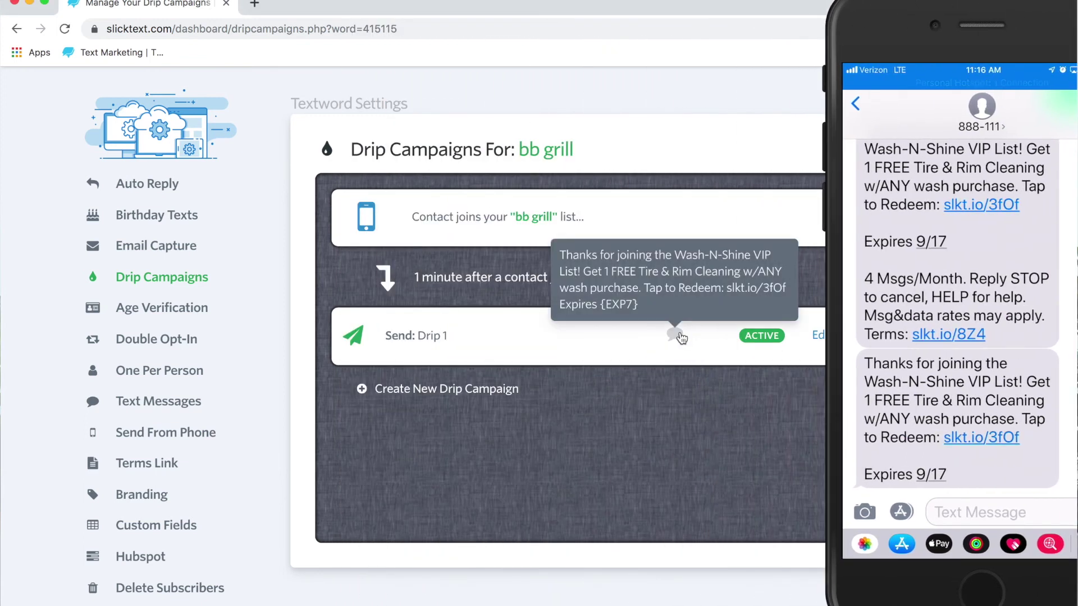